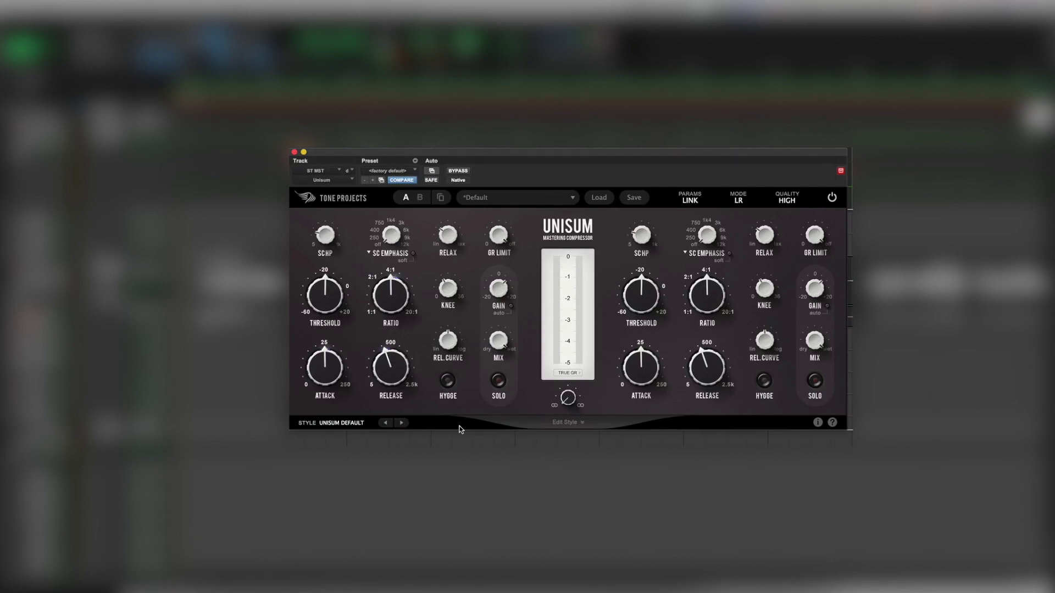
Step: Examine the Hygge, attack and release controls, the gain reduction meter and the expanded style controls
{"action": "left_click", "coordinate": [448, 381]}
{"action": "left_click", "coordinate": [447, 381]}
{"action": "mouse_move", "coordinate": [317, 370]}
{"action": "mouse_move", "coordinate": [392, 361]}
{"action": "mouse_move", "coordinate": [550, 265]}
{"action": "left_click", "coordinate": [561, 421]}
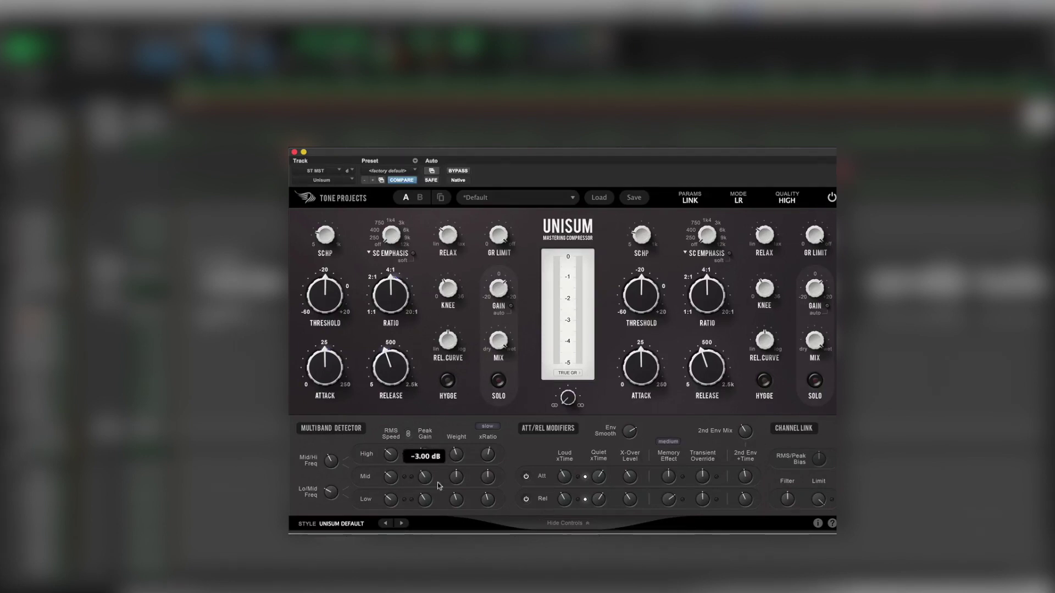
{"action": "left_click", "coordinate": [558, 520]}
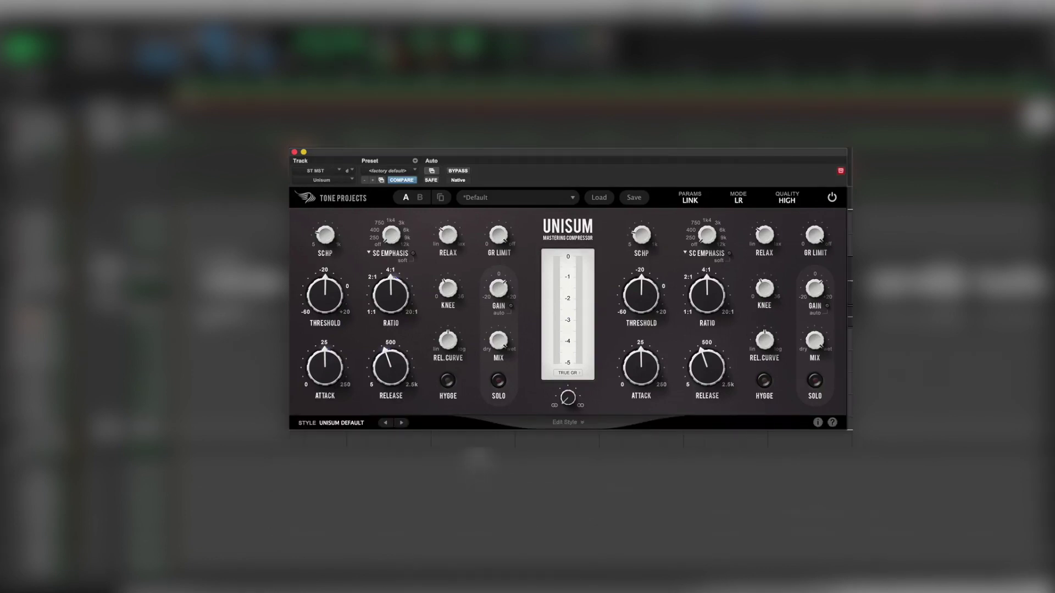
Step: Load the Default preset and lower the linked threshold to about -21.5 dB
{"action": "left_click", "coordinate": [484, 203]}
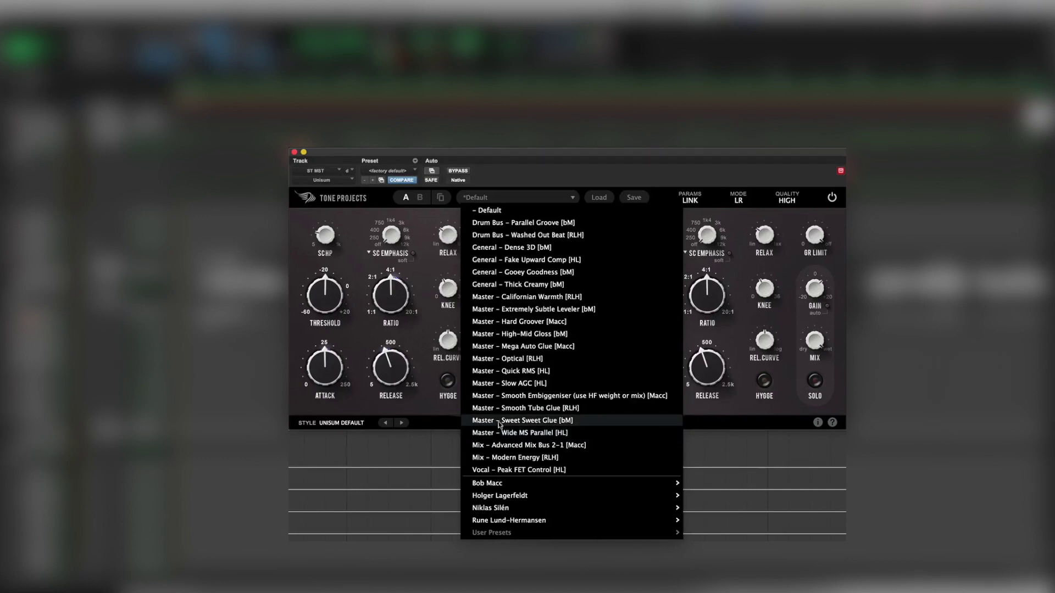
{"action": "left_click", "coordinate": [508, 214]}
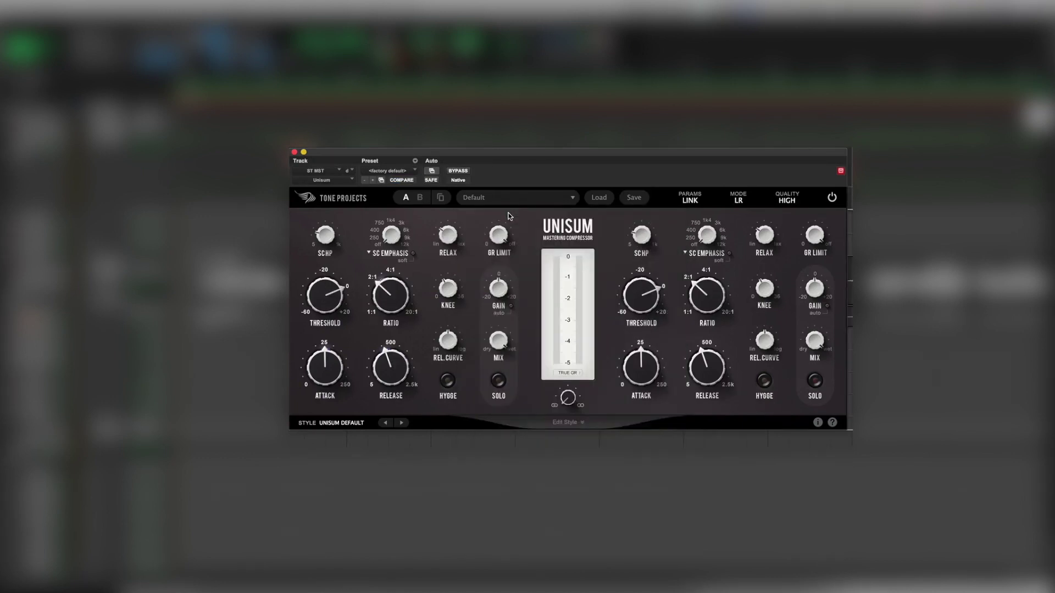
{"action": "mouse_move", "coordinate": [397, 309]}
{"action": "mouse_move", "coordinate": [335, 304]}
{"action": "left_click_drag", "start_coordinate": [329, 298], "coordinate": [315, 357]}
{"action": "mouse_move", "coordinate": [318, 355]}
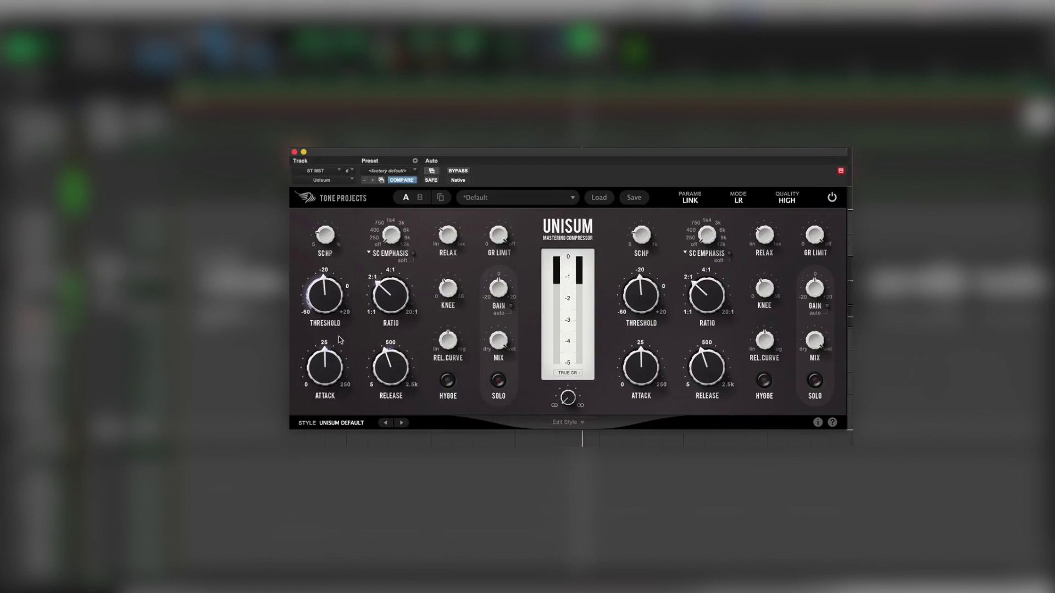
Step: Raise the linked output gain to about 1.6 dB to make up for the gain reduction
{"action": "mouse_move", "coordinate": [557, 301]}
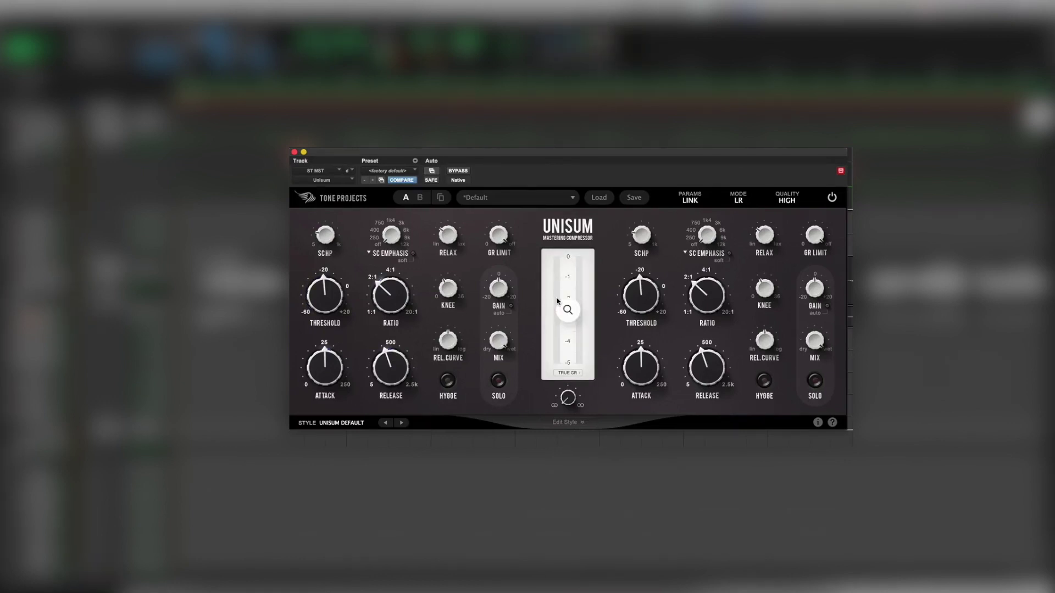
{"action": "mouse_move", "coordinate": [507, 294]}
{"action": "left_click_drag", "start_coordinate": [503, 283], "coordinate": [506, 265]}
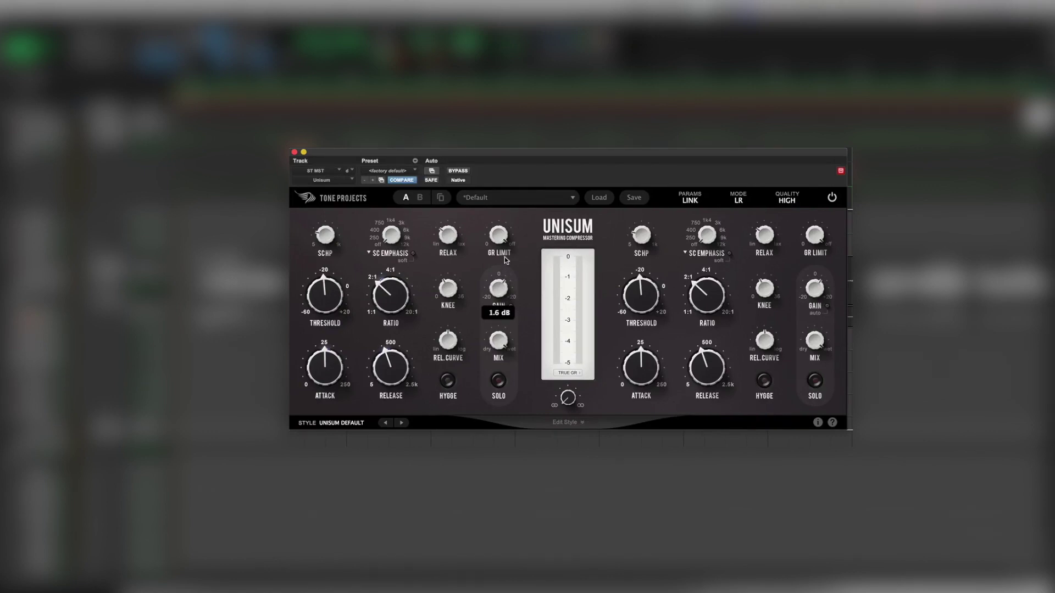
{"action": "mouse_move", "coordinate": [510, 240]}
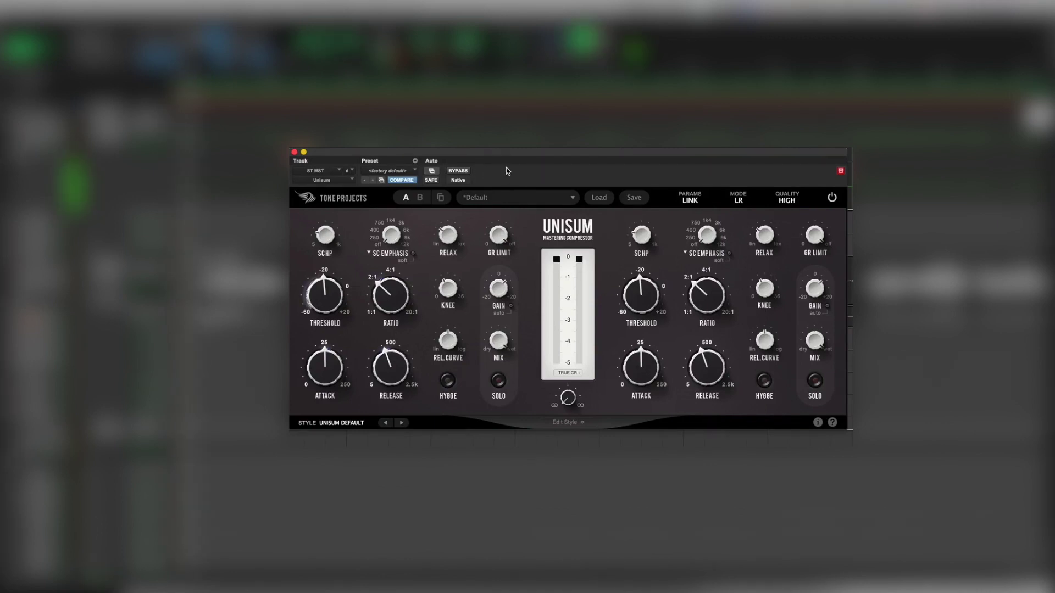
Step: Compare the bypassed and compressed signal twice during playback, leaving the compressor active, and stop playback
{"action": "left_click", "coordinate": [458, 172]}
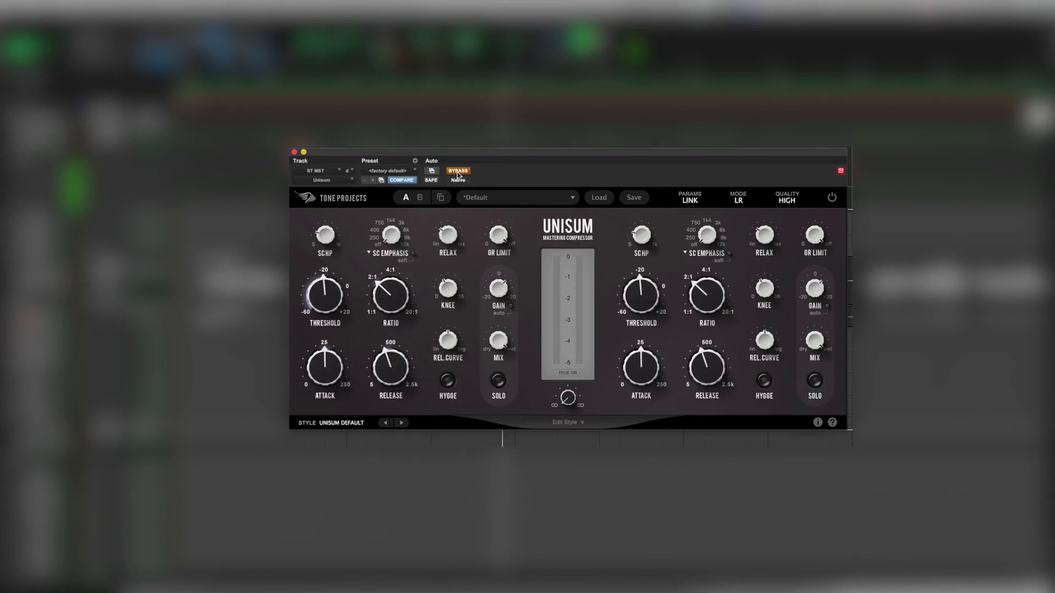
{"action": "left_click", "coordinate": [457, 172]}
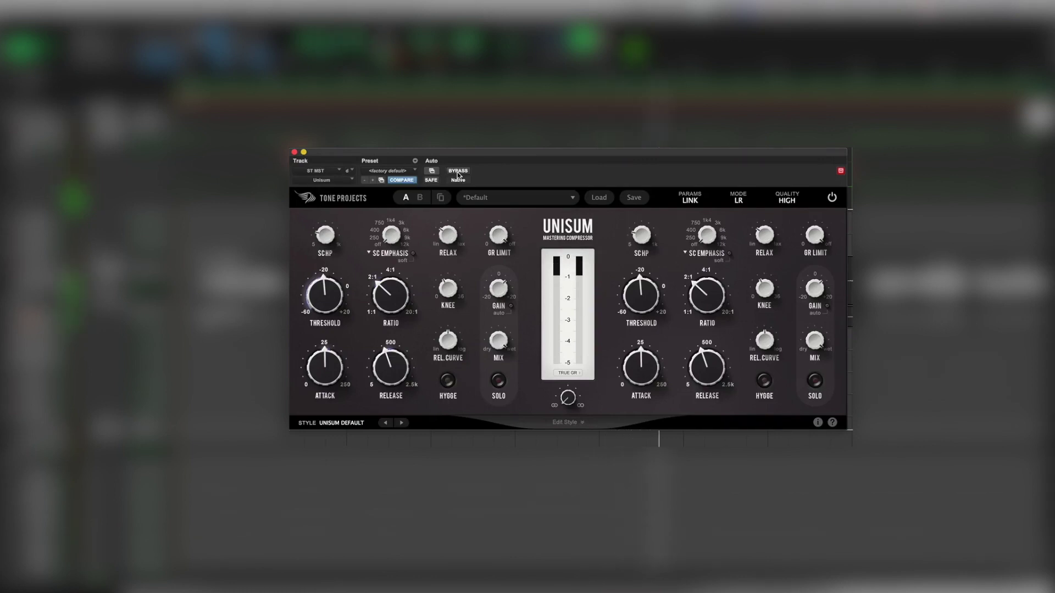
{"action": "left_click", "coordinate": [458, 172]}
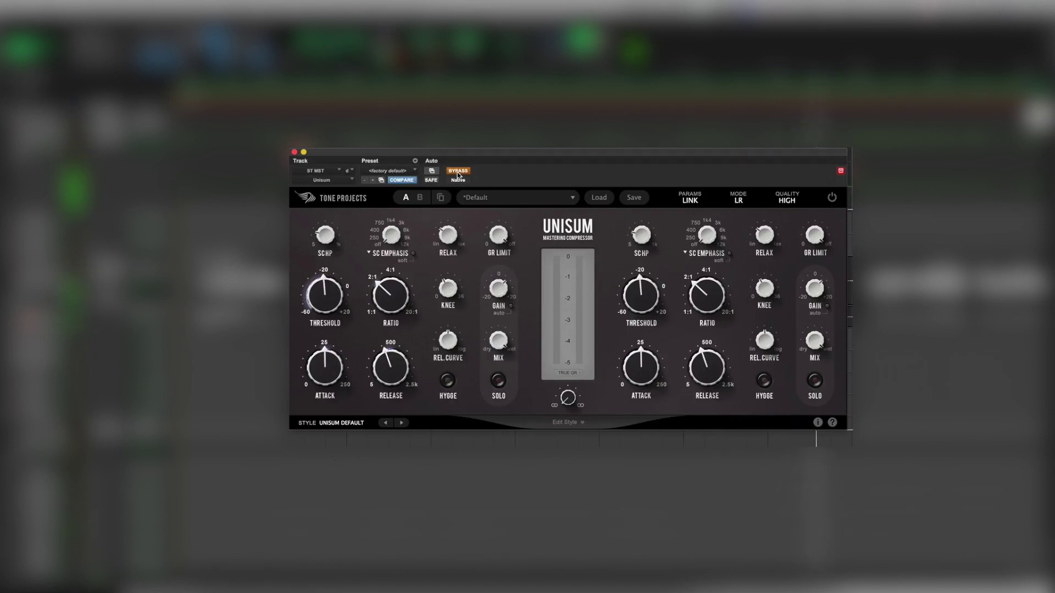
{"action": "left_click", "coordinate": [458, 172]}
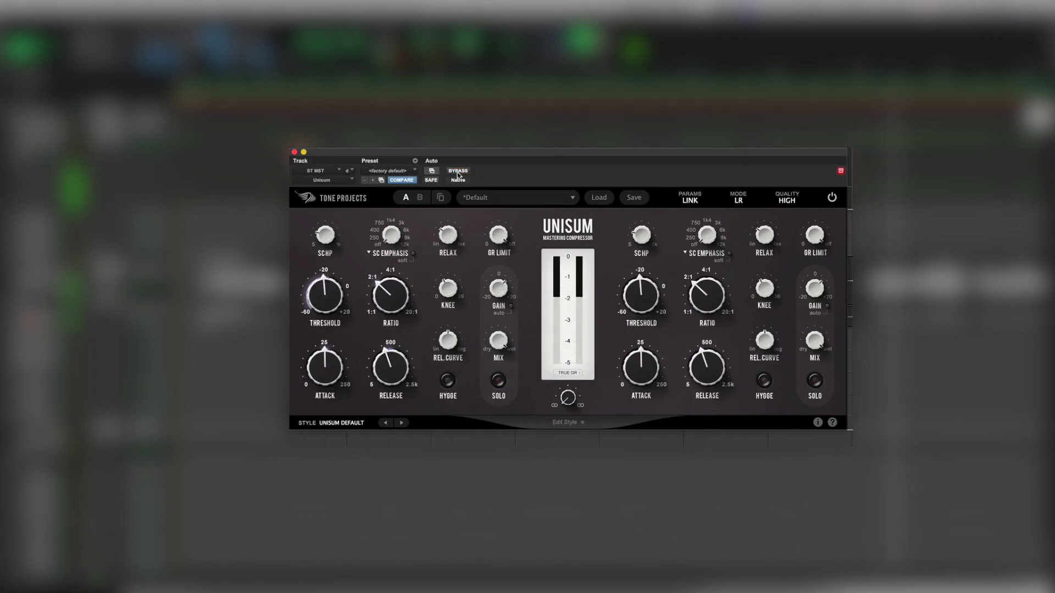
{"action": "key", "text": "space"}
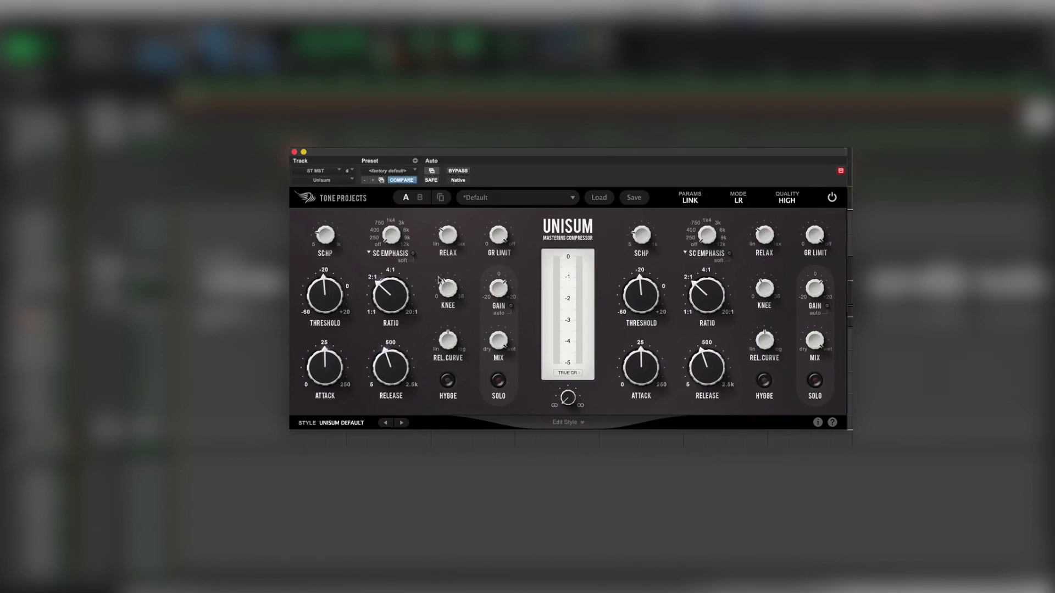
Step: Raise the linked ratio to about 3.95:1 and fine-tune the threshold slightly upward
{"action": "left_click_drag", "start_coordinate": [389, 297], "coordinate": [399, 263]}
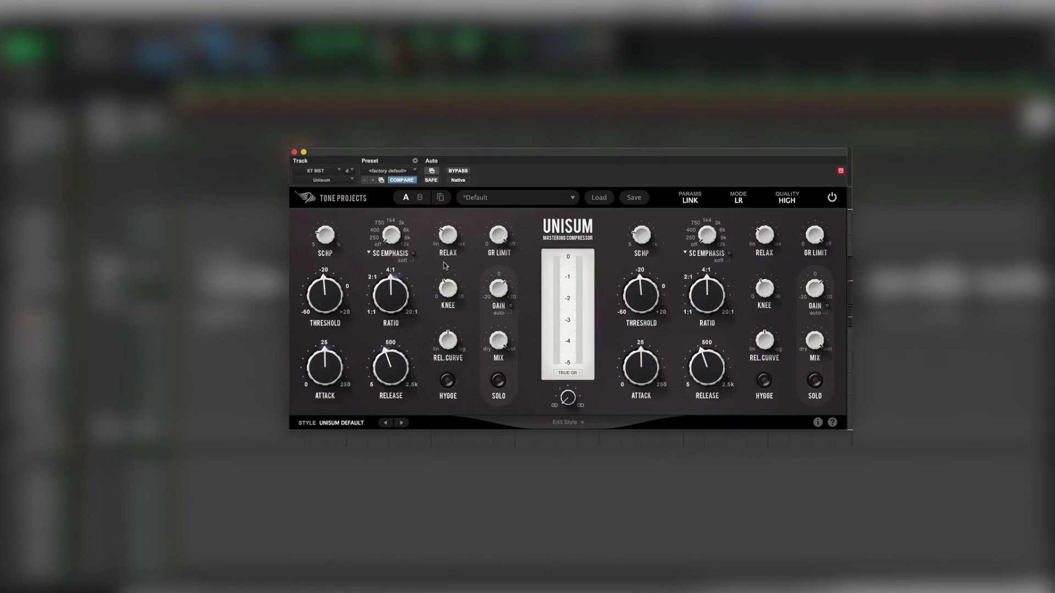
{"action": "mouse_move", "coordinate": [329, 313]}
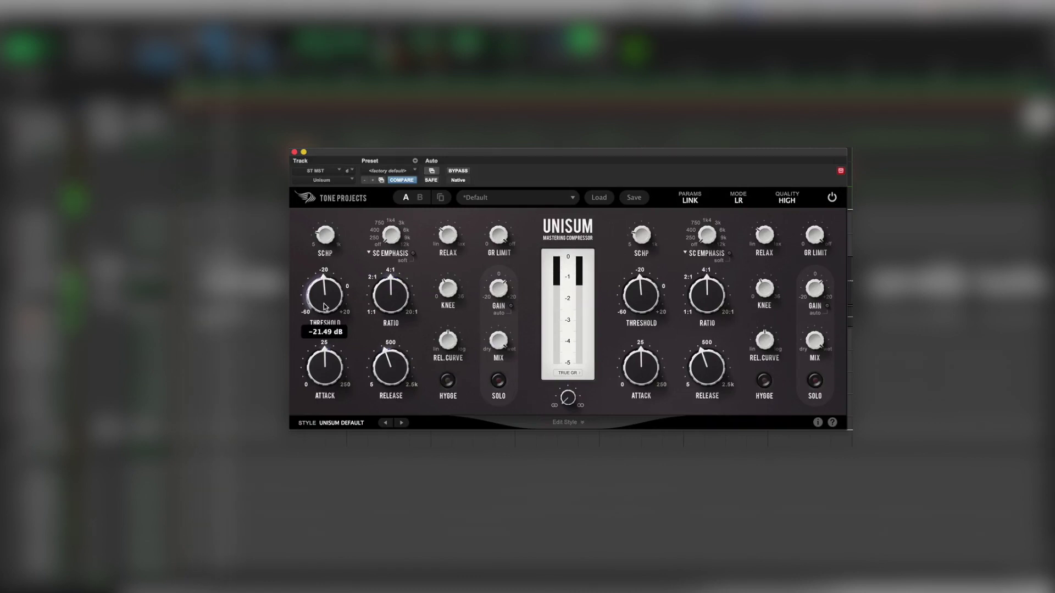
{"action": "left_click_drag", "start_coordinate": [324, 306], "coordinate": [327, 302]}
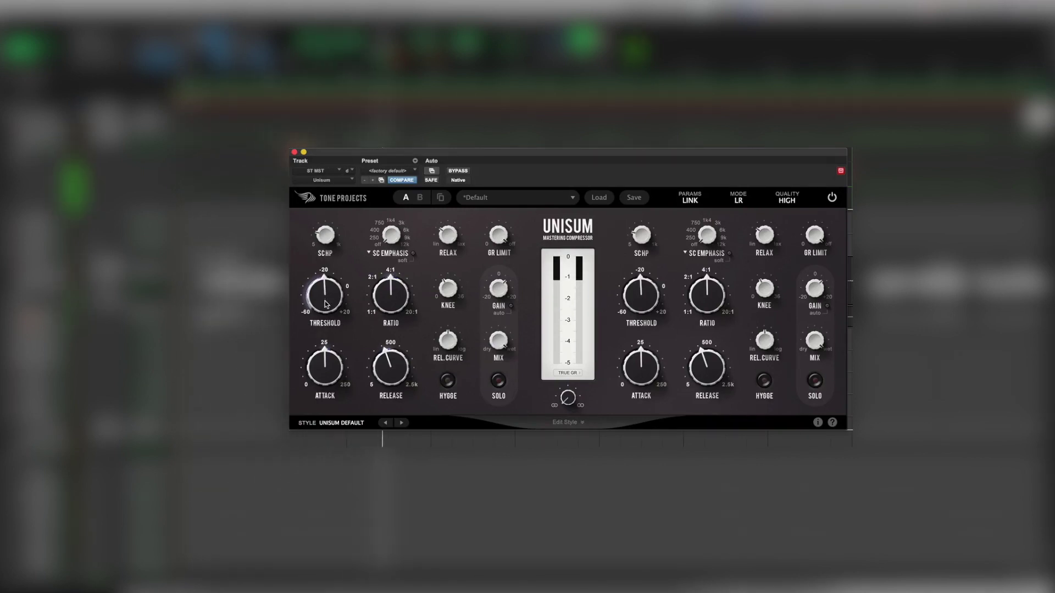
Step: Compare the higher-ratio compression with the bypassed signal three times, leaving the compressor active
{"action": "left_click", "coordinate": [458, 171]}
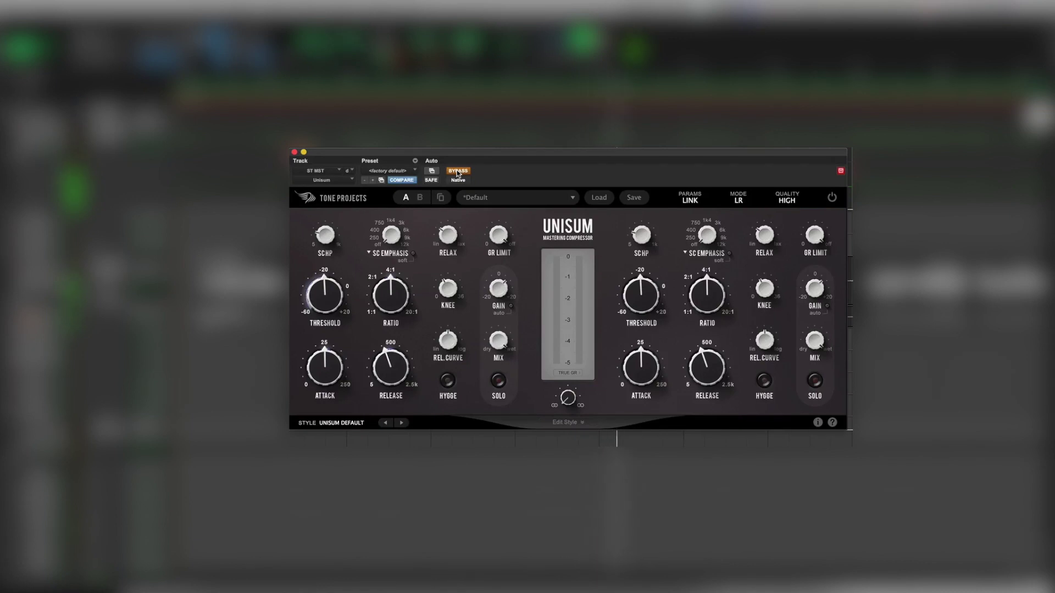
{"action": "left_click", "coordinate": [457, 171]}
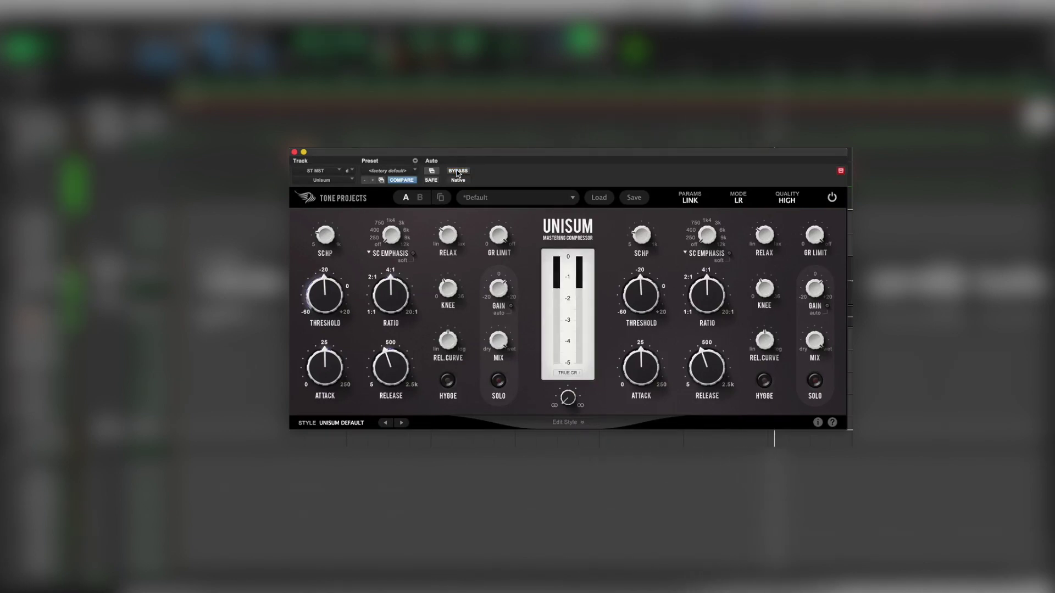
{"action": "left_click", "coordinate": [458, 171]}
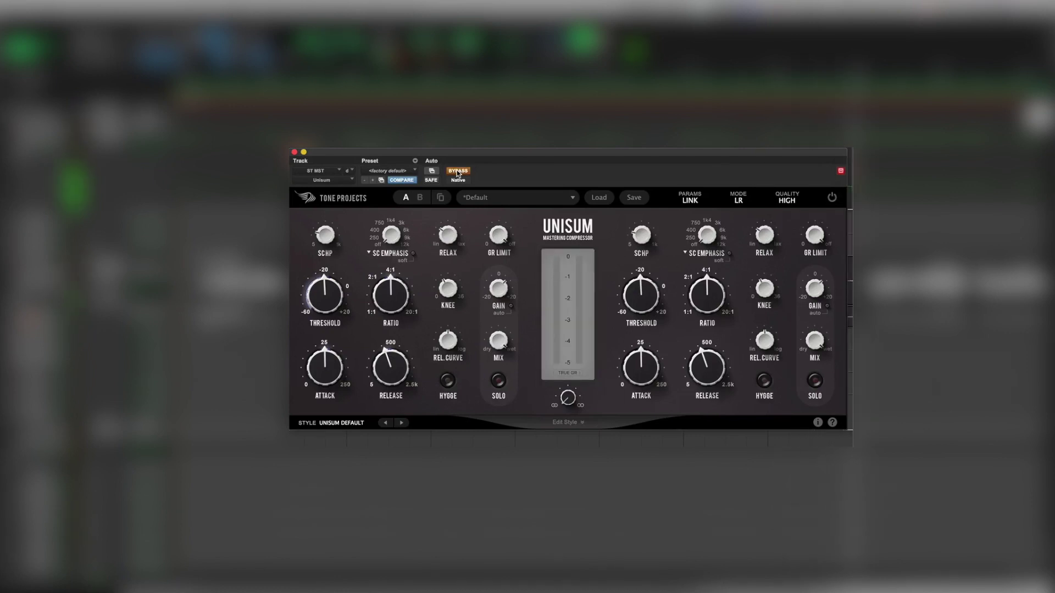
{"action": "left_click", "coordinate": [458, 171]}
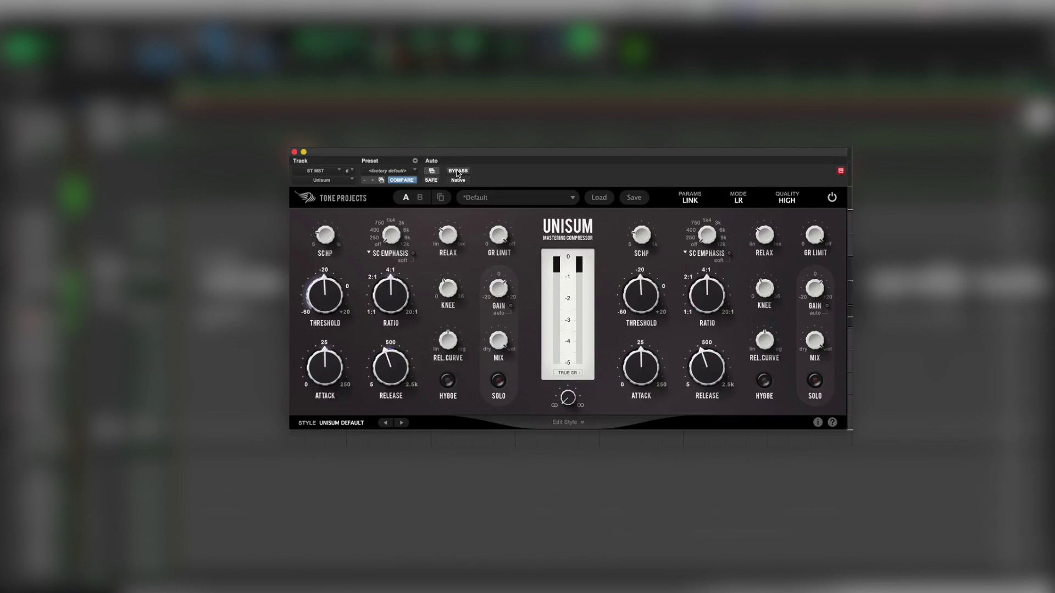
{"action": "left_click", "coordinate": [457, 171]}
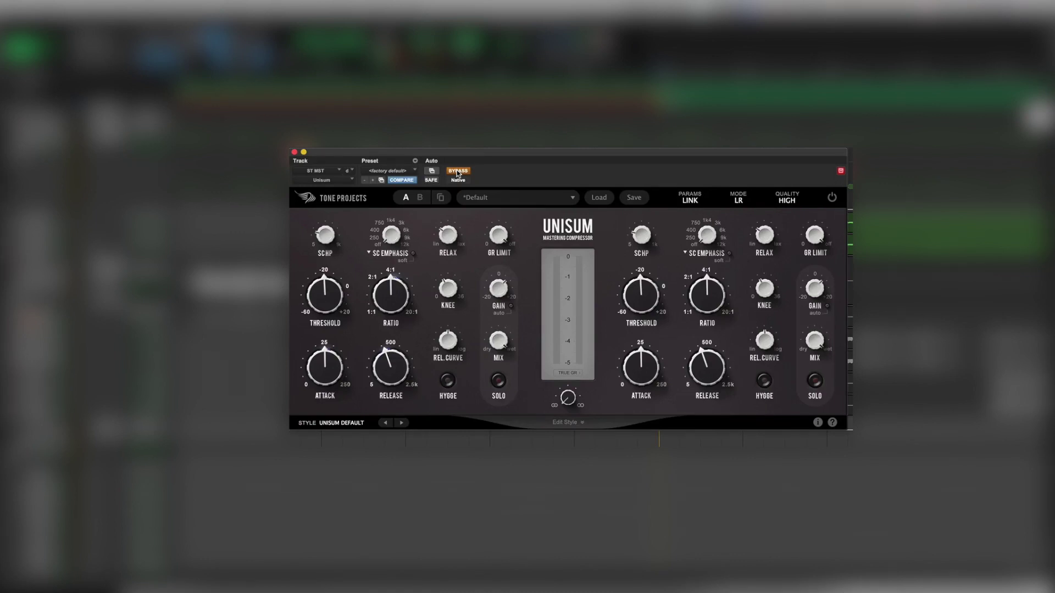
{"action": "left_click", "coordinate": [458, 171]}
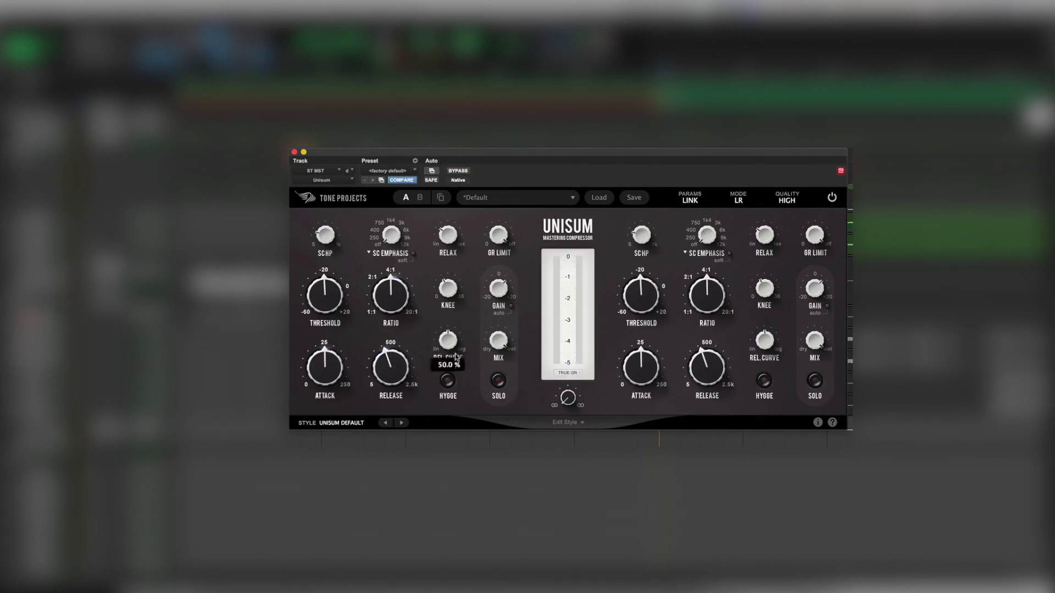
Step: Show the expanded style controls and browse the compressor styles from Smooth through Firm and Energetic to Aggressive
{"action": "left_click", "coordinate": [560, 423]}
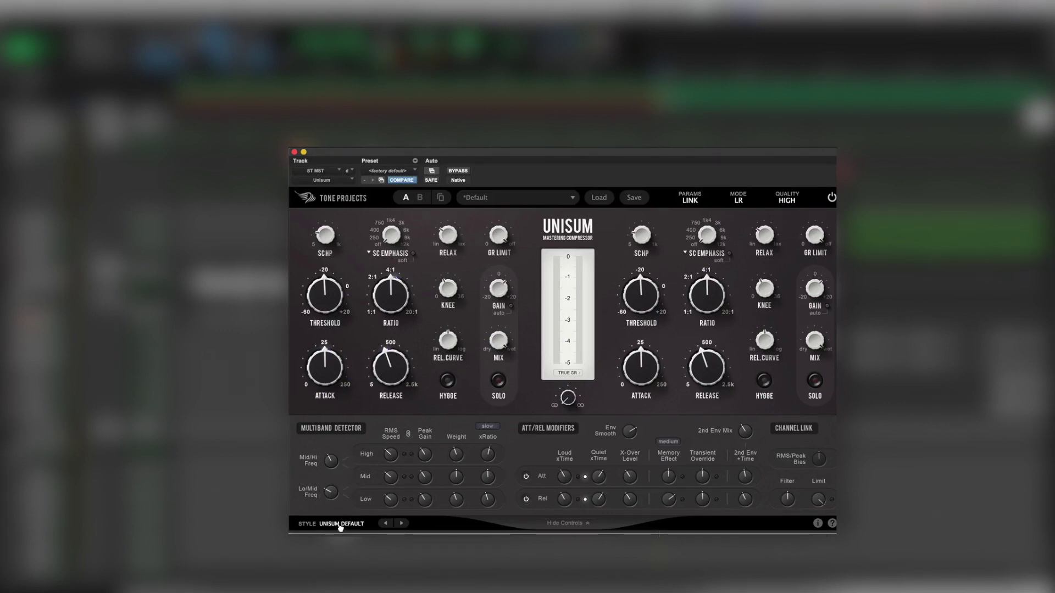
{"action": "left_click", "coordinate": [340, 524]}
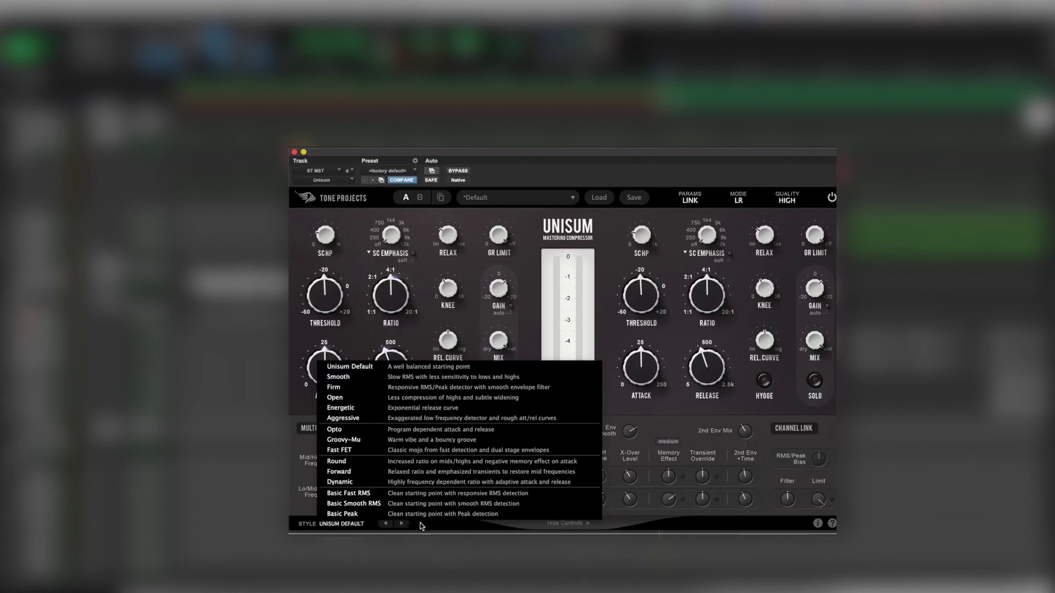
{"action": "left_click", "coordinate": [403, 524]}
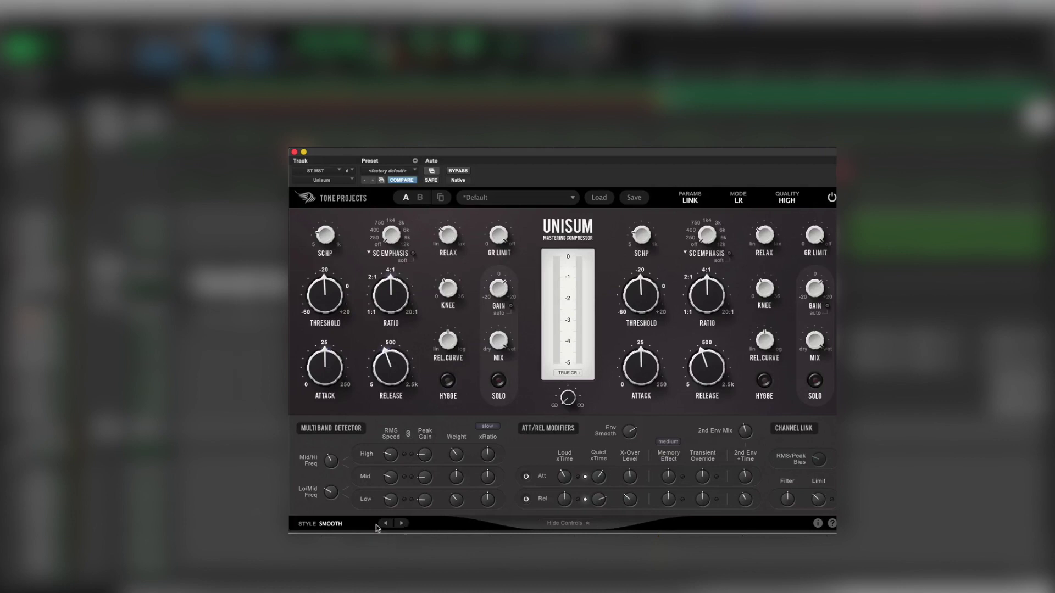
{"action": "left_click", "coordinate": [400, 524]}
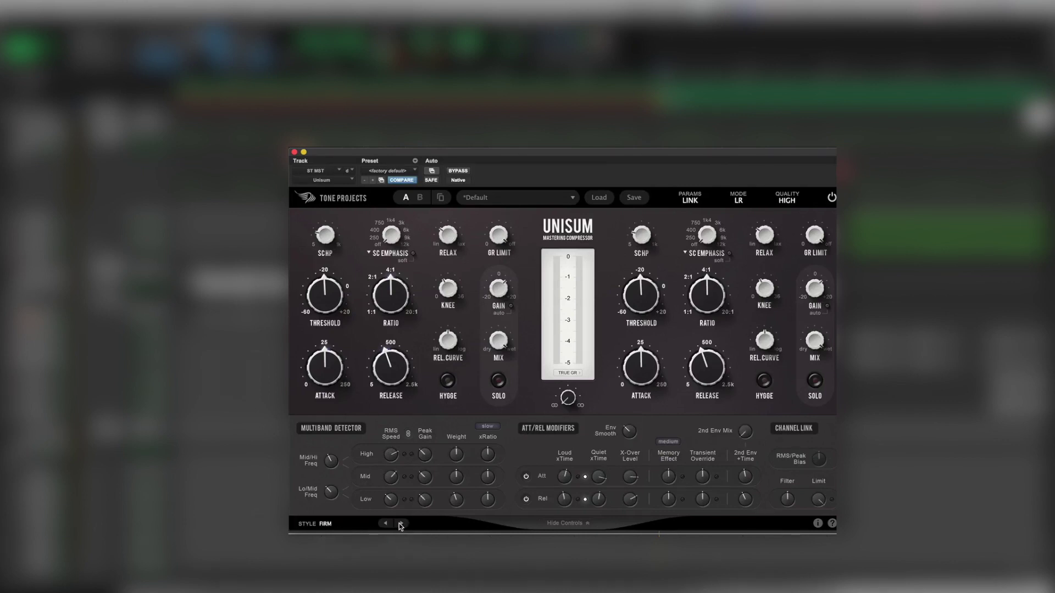
{"action": "left_click", "coordinate": [400, 524]}
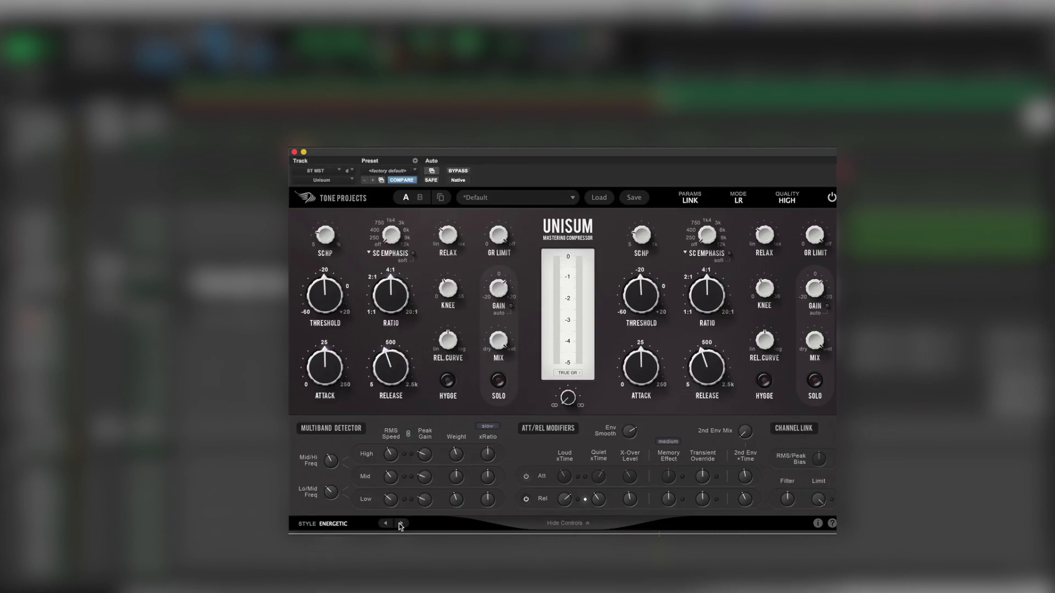
{"action": "left_click", "coordinate": [400, 524]}
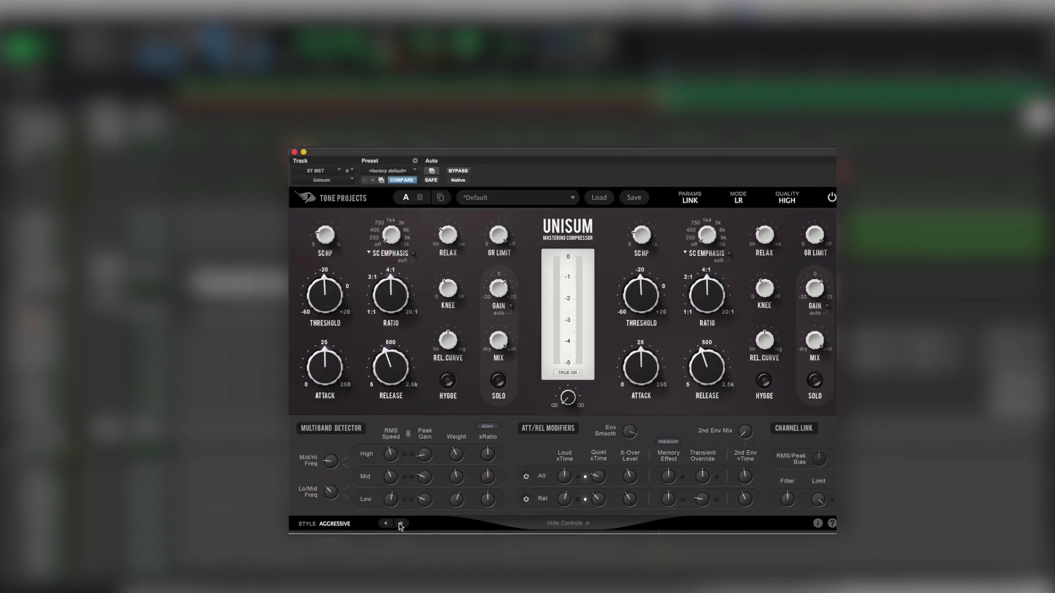
Step: Apply the Firm compressor style and fine-tune the linked threshold
{"action": "left_click", "coordinate": [337, 525]}
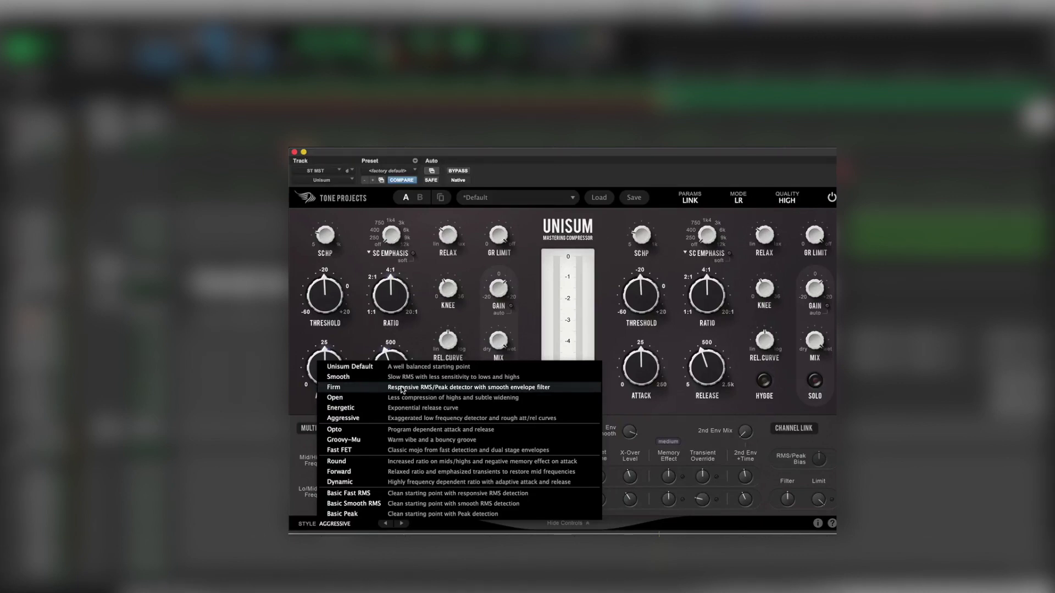
{"action": "left_click", "coordinate": [401, 390]}
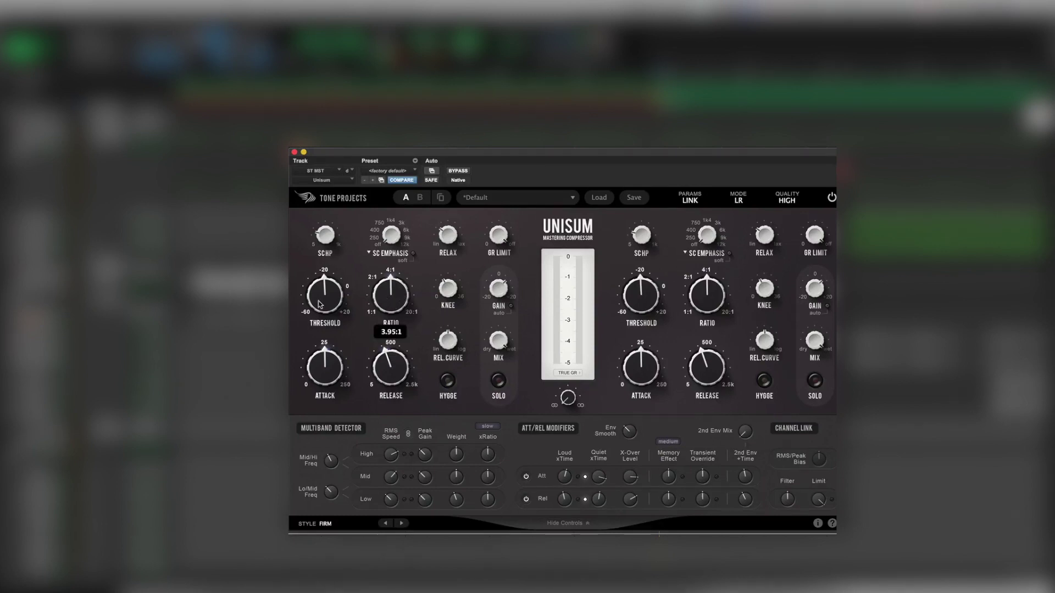
{"action": "left_click_drag", "start_coordinate": [320, 304], "coordinate": [324, 301]}
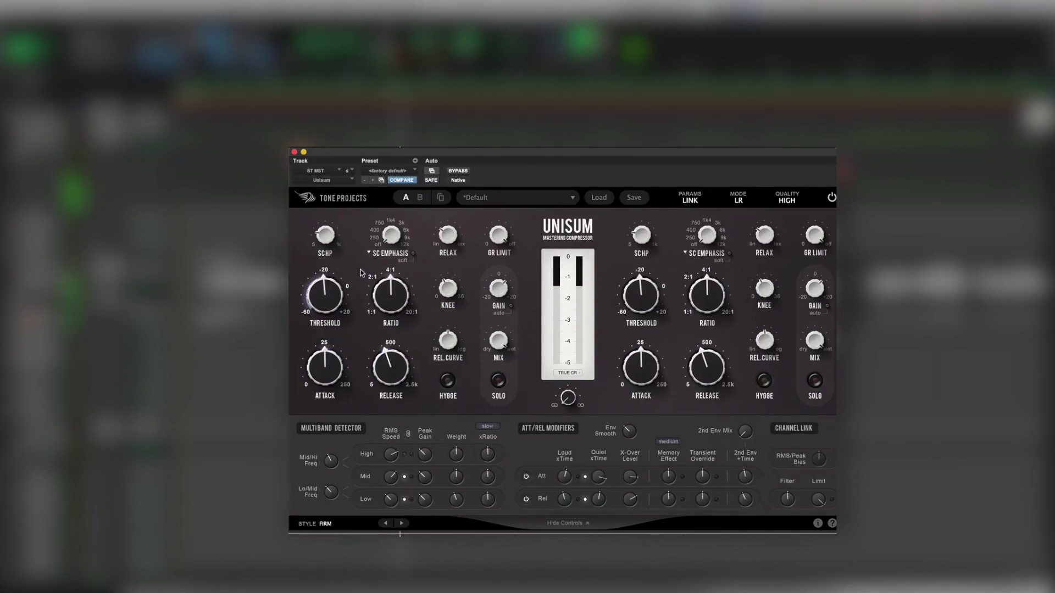
Step: Compare the Firm style compression with the bypassed signal twice during playback and check the gain setting
{"action": "left_click", "coordinate": [455, 172]}
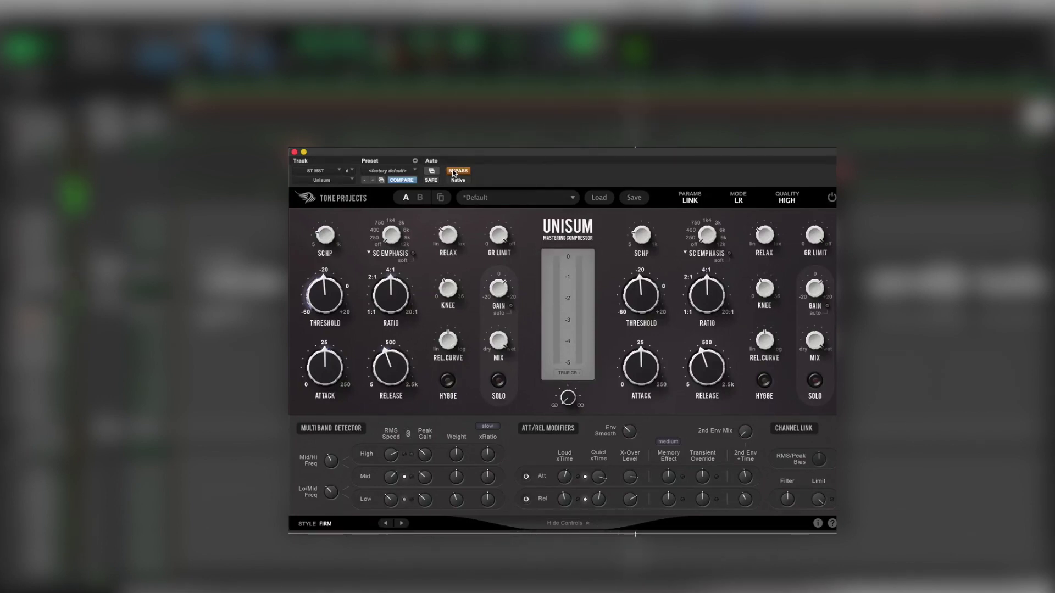
{"action": "left_click", "coordinate": [455, 172]}
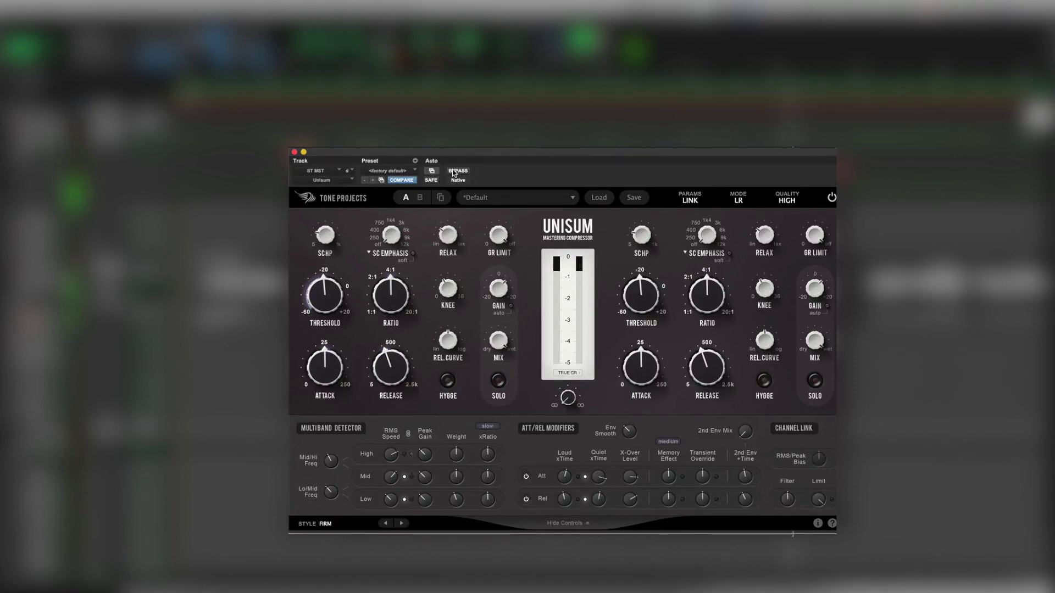
{"action": "left_click", "coordinate": [454, 172]}
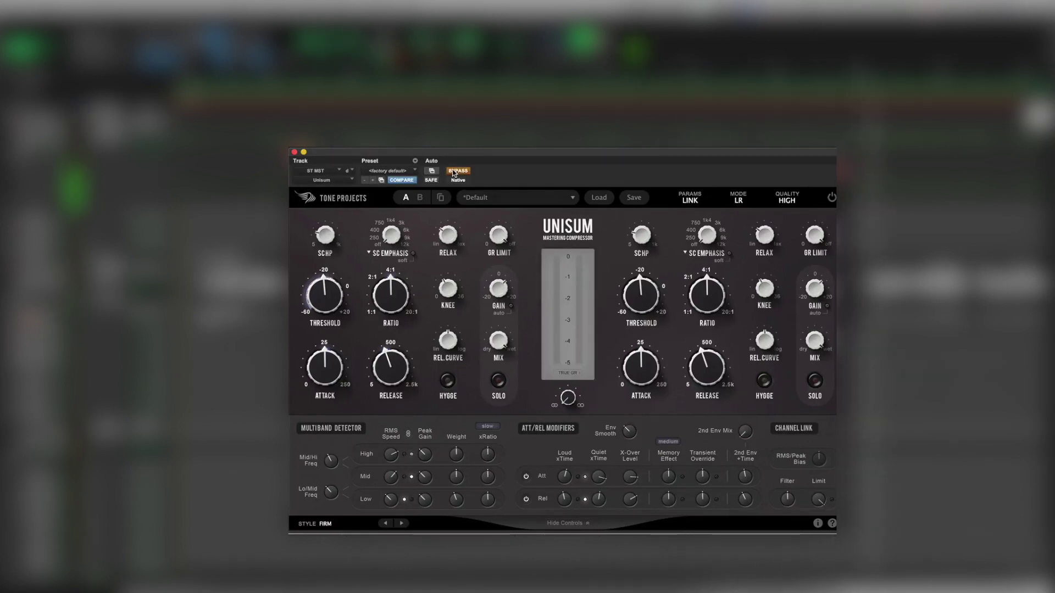
{"action": "left_click", "coordinate": [455, 172]}
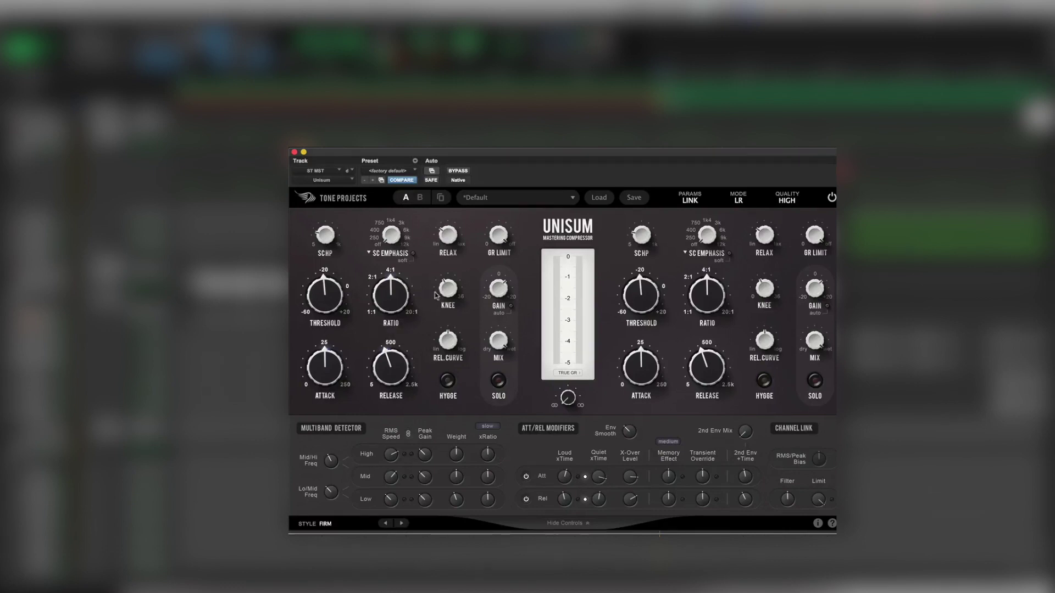
{"action": "mouse_move", "coordinate": [488, 287]}
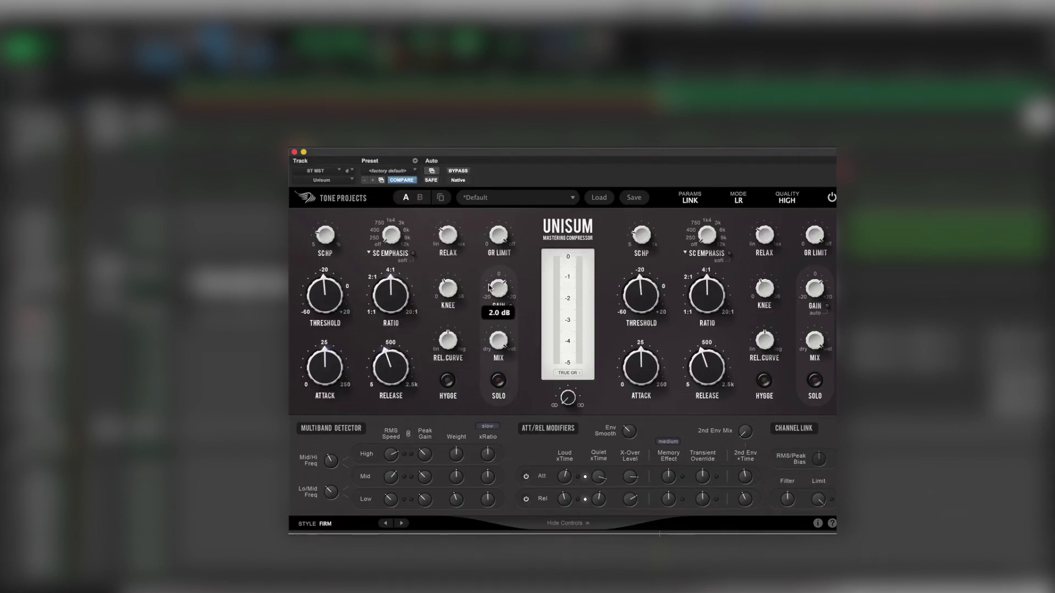